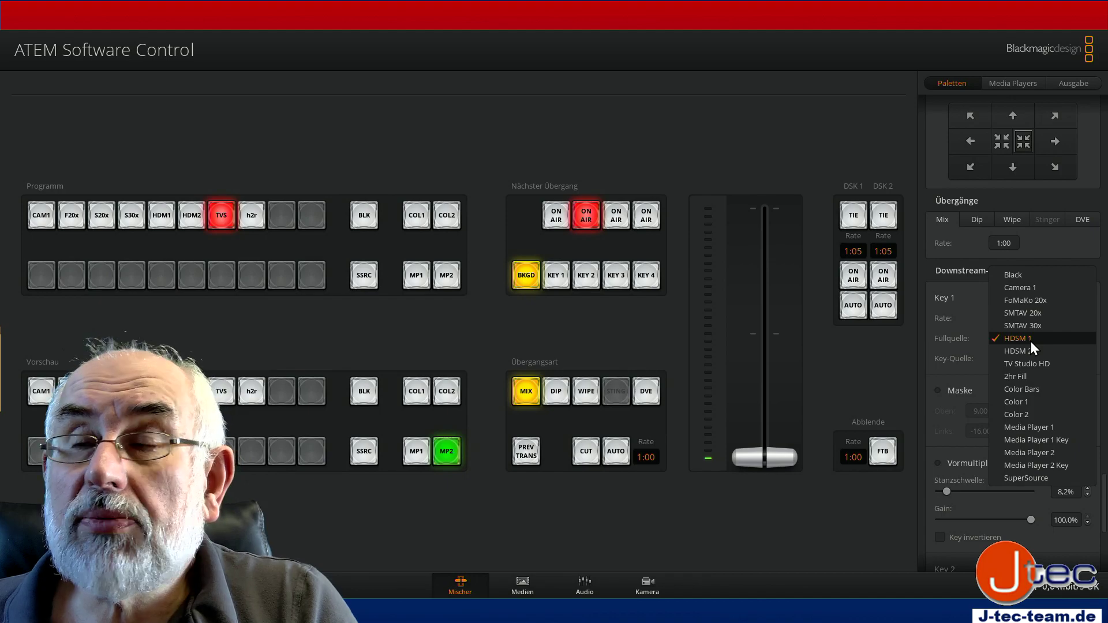
# - Set the fill source of downstream Key 1 to Color 2
pyautogui.click(1029, 413)
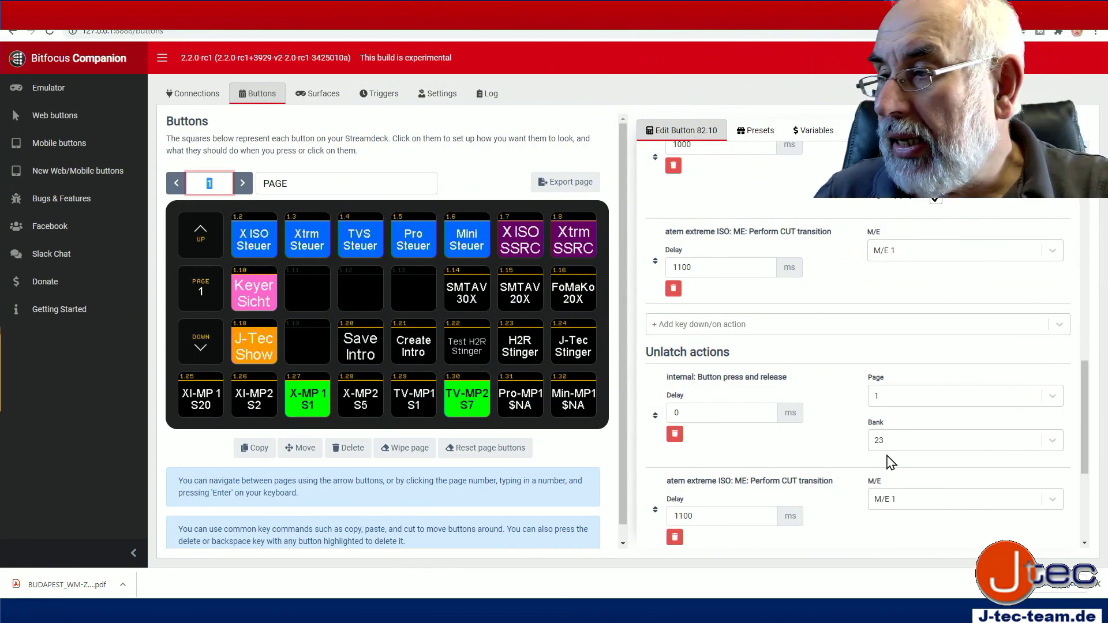
# - Open the Test H2R Stinger button in Bitfocus Companion and examine its press actions, clip, downstream key sources and delays
pyautogui.click(460, 362)
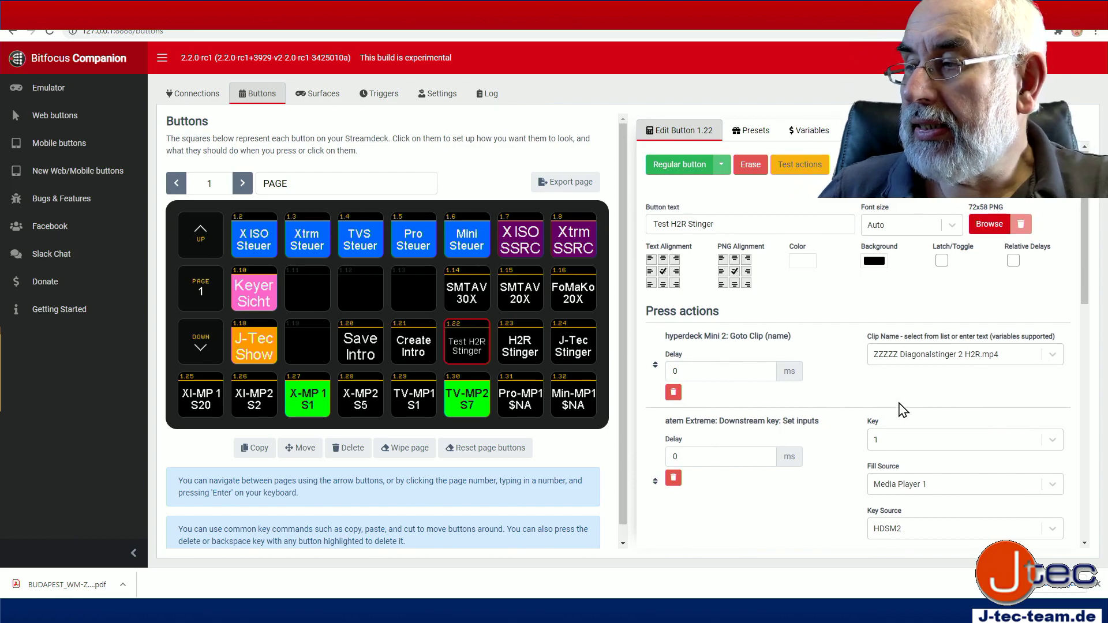
pyautogui.scroll(-1, 901, 413)
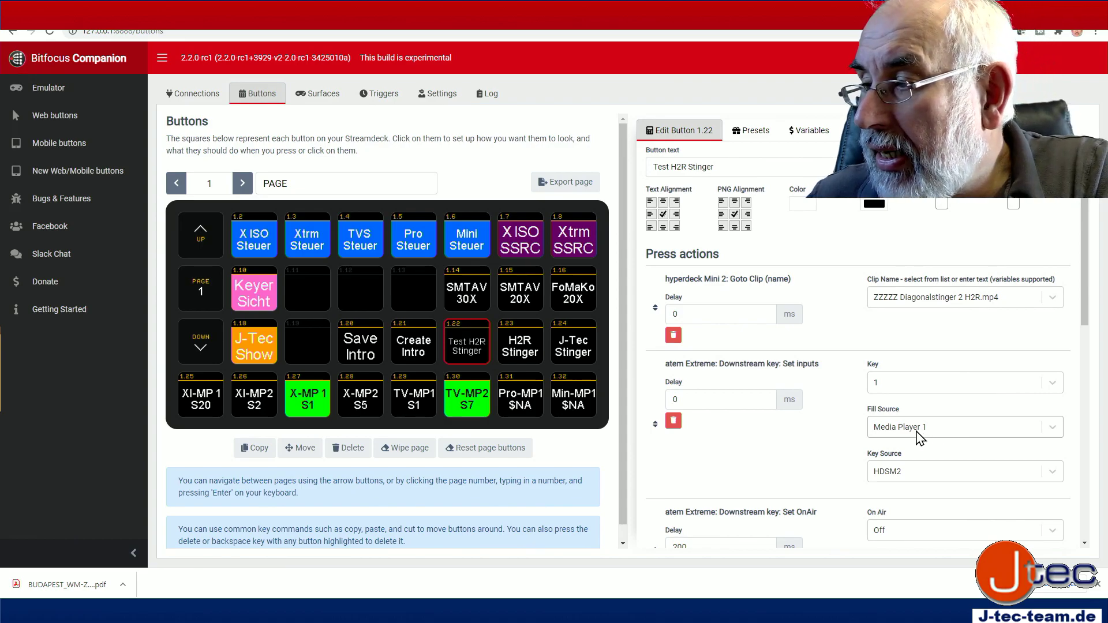
pyautogui.scroll(-3, 917, 464)
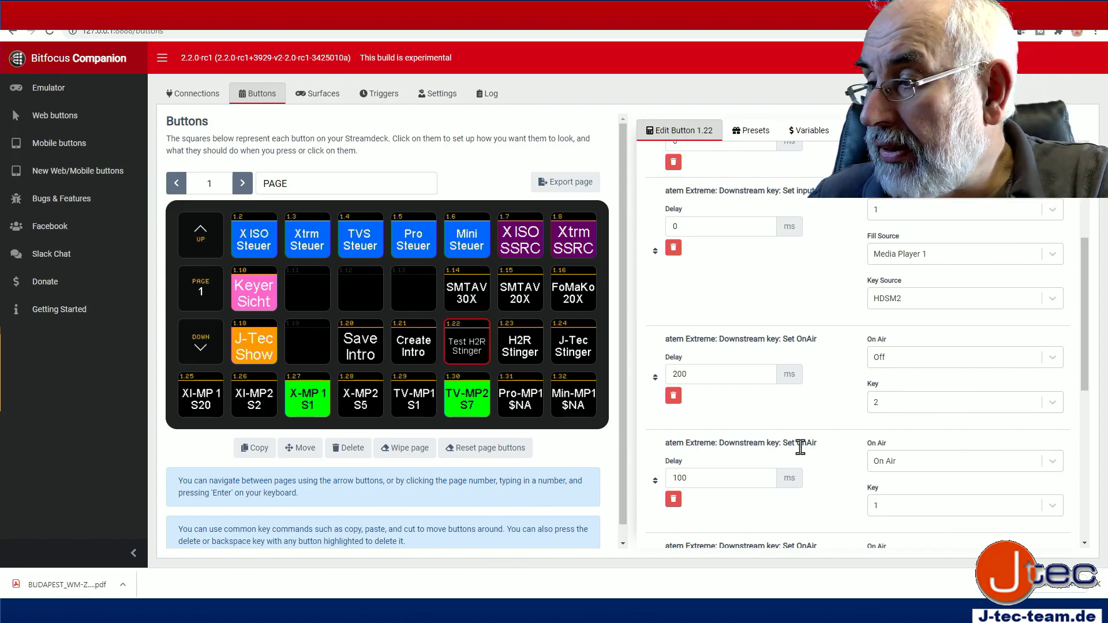
pyautogui.scroll(-2, 820, 443)
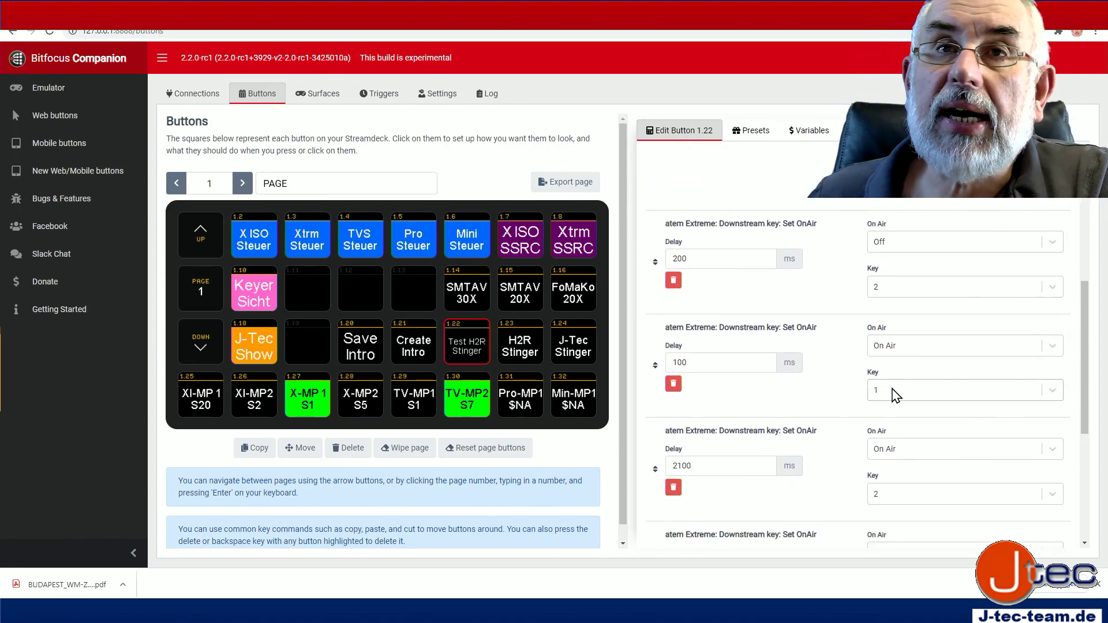
pyautogui.scroll(-2, 893, 396)
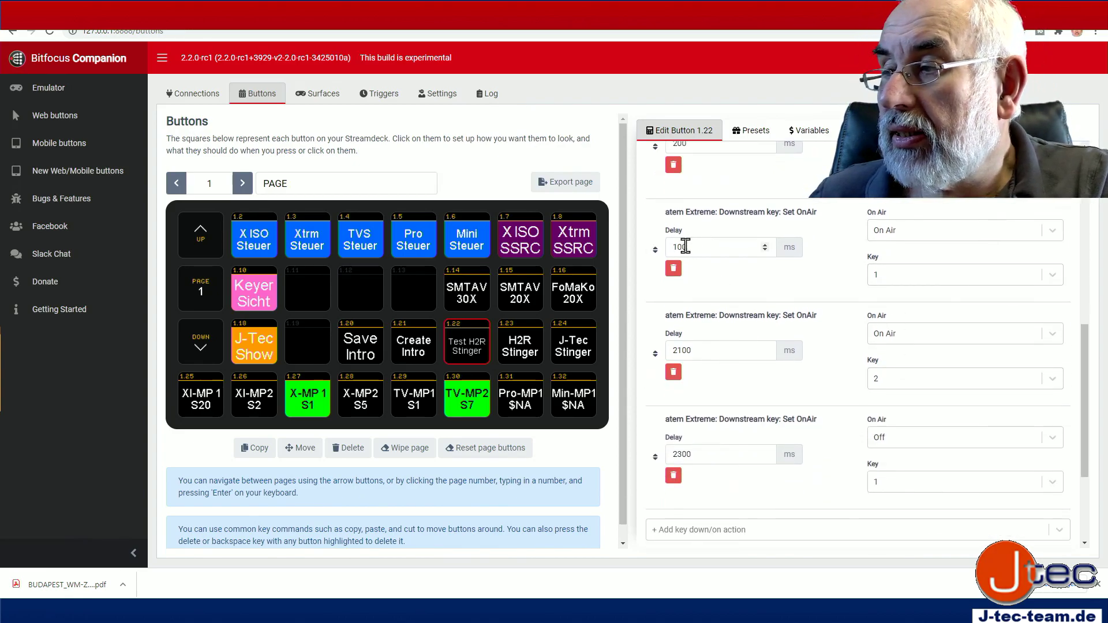
pyautogui.scroll(7, 717, 253)
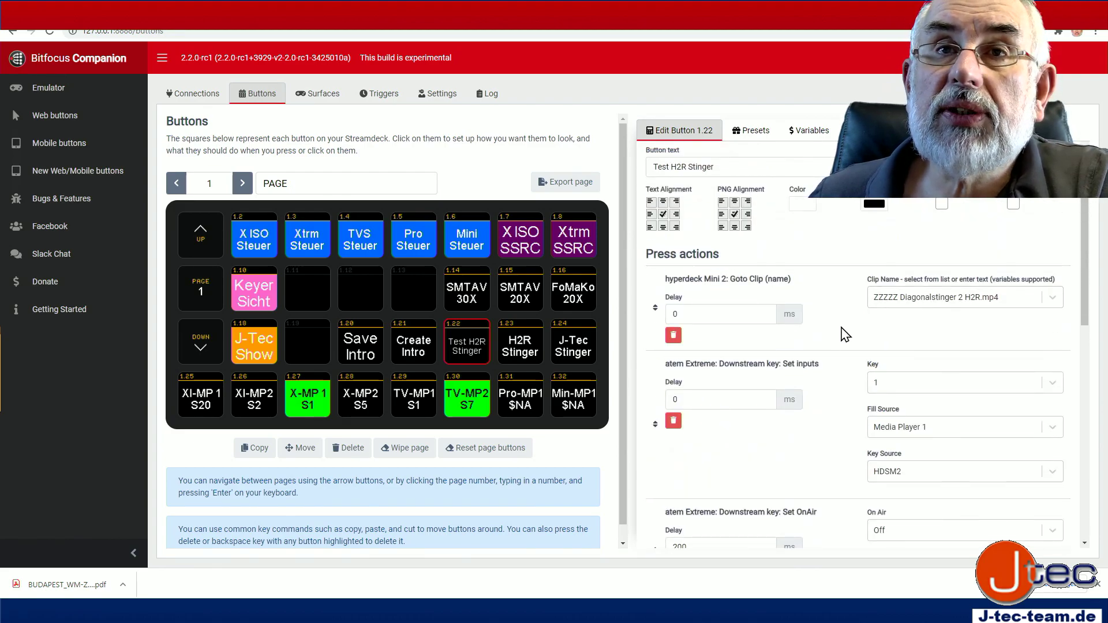
pyautogui.scroll(-4, 846, 334)
pyautogui.scroll(-5, 846, 334)
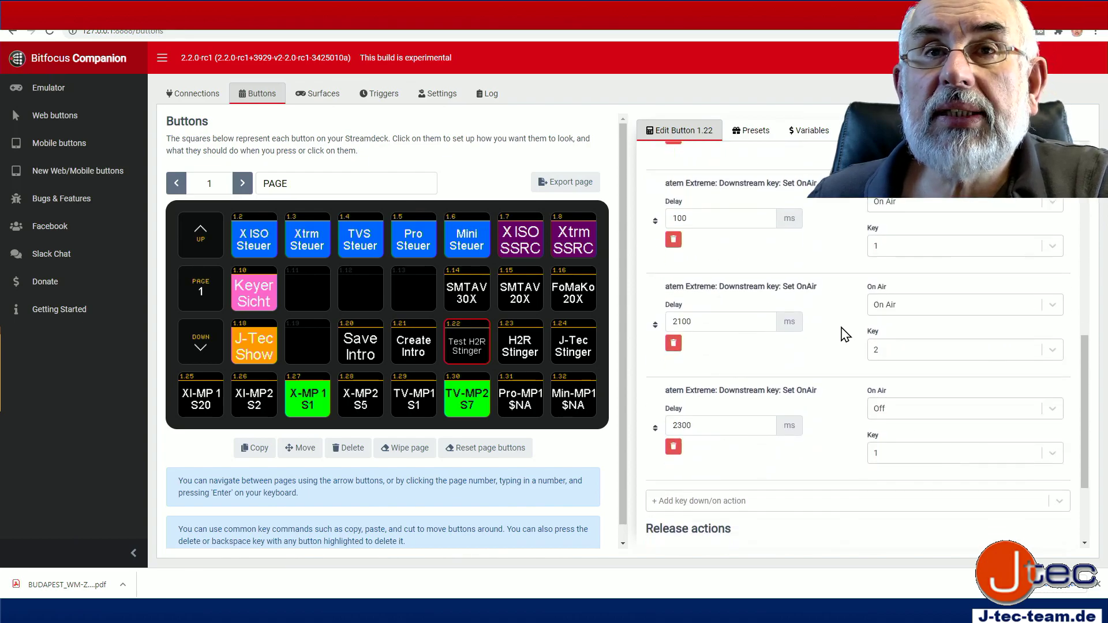
pyautogui.scroll(2, 846, 333)
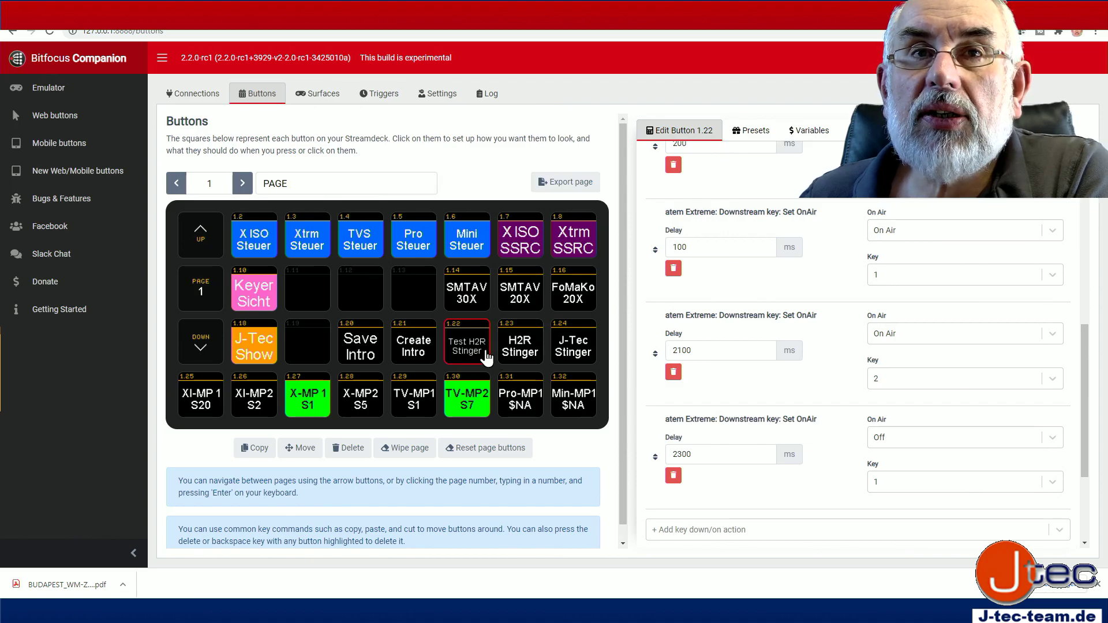
pyautogui.scroll(10, 717, 357)
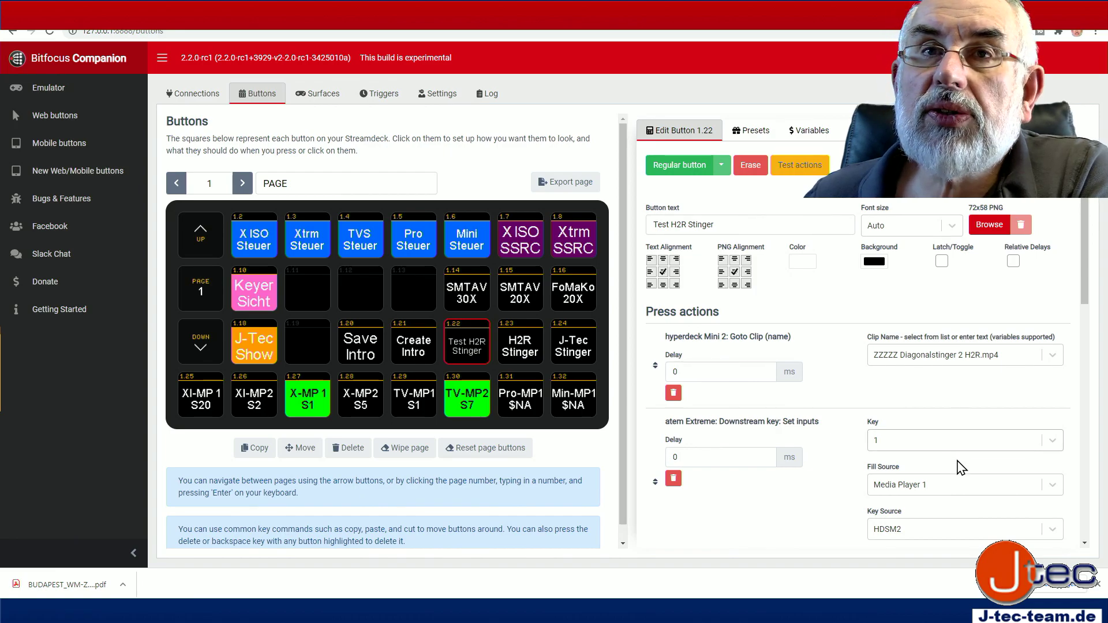
pyautogui.scroll(-1, 959, 490)
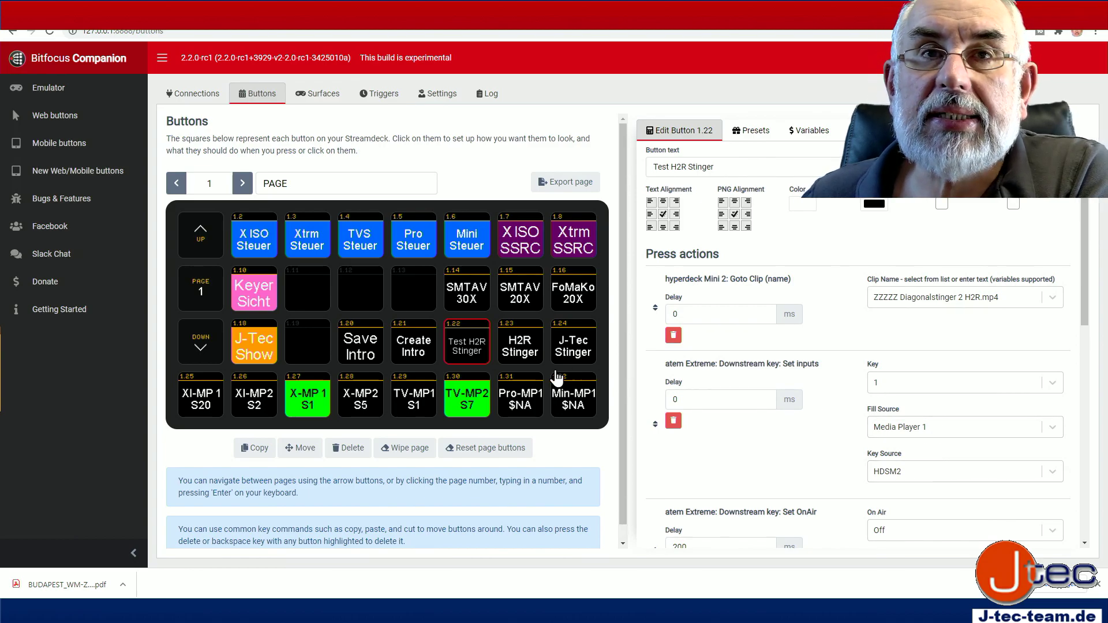
# - Open the H2R Stinger button and review its downstream key on-air actions and delays
pyautogui.click(519, 355)
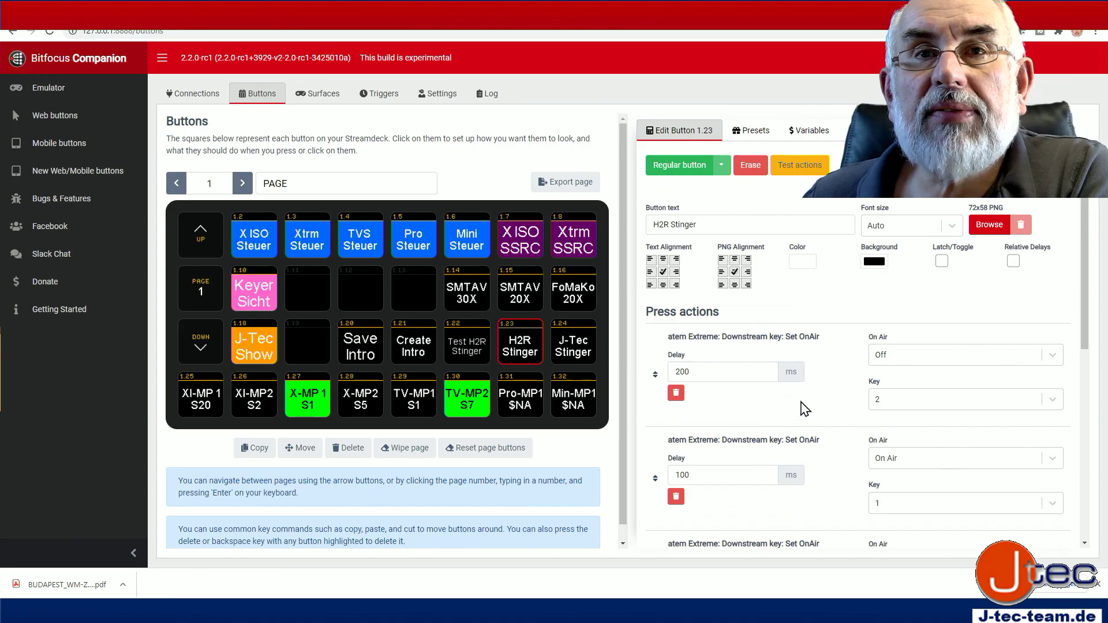
pyautogui.scroll(-8, 800, 421)
pyautogui.scroll(10, 803, 425)
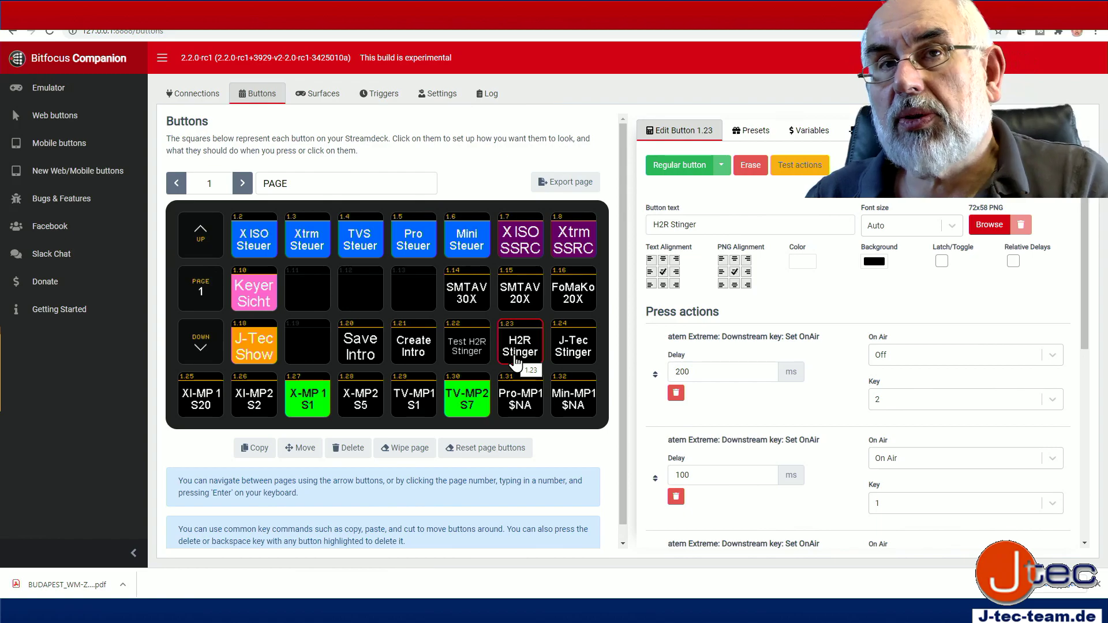
# - Go to button page 82
pyautogui.click(198, 173)
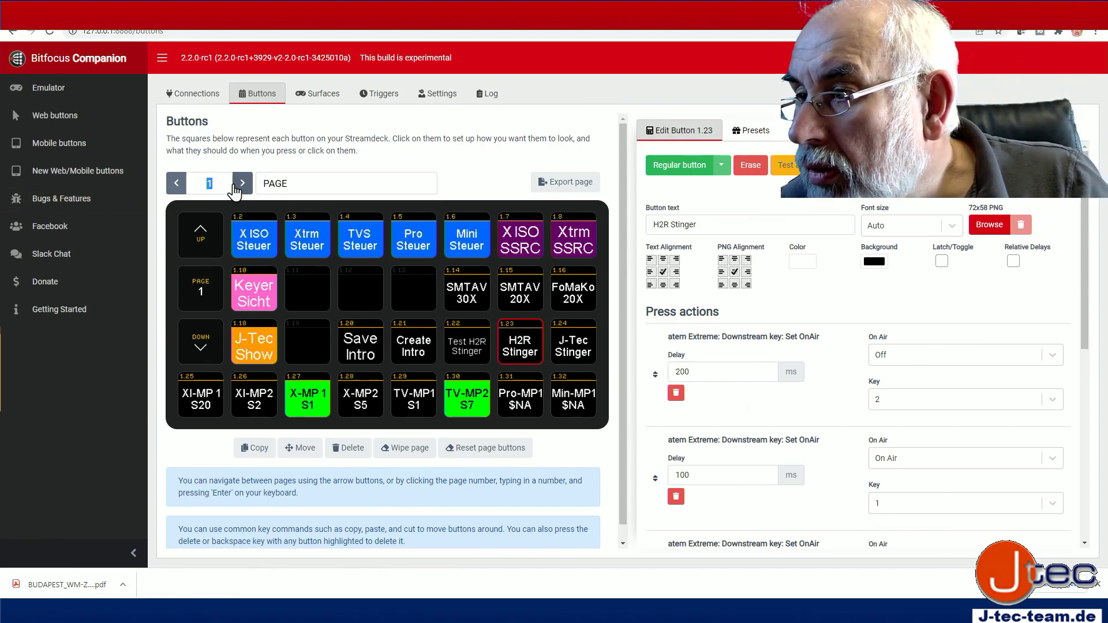
pyautogui.moveTo(222, 184); pyautogui.dragTo(186, 189)
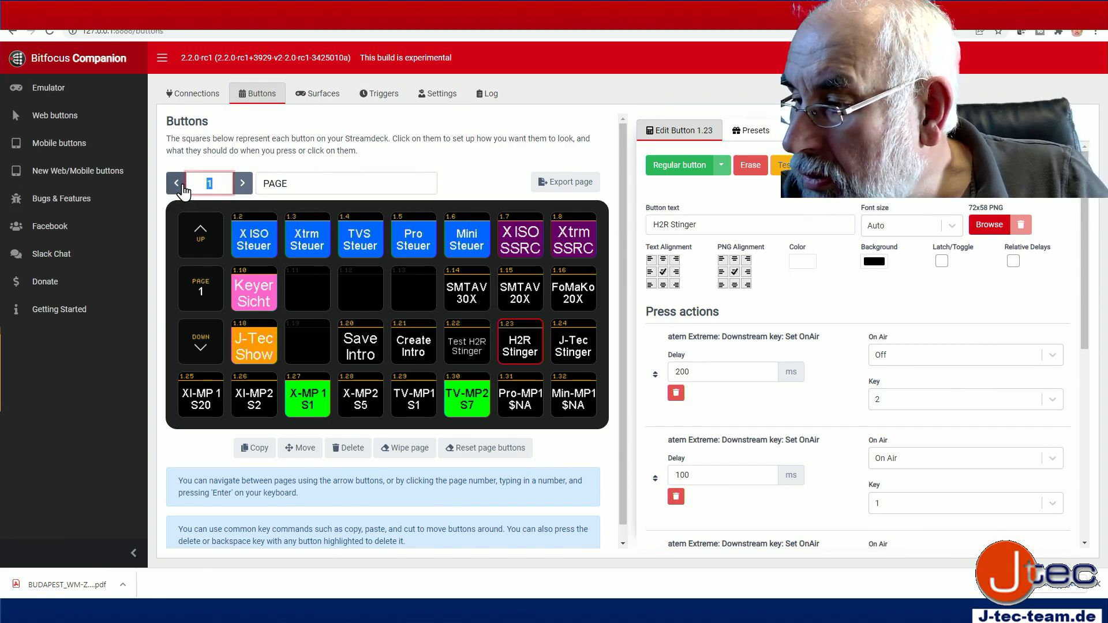
pyautogui.write('82')
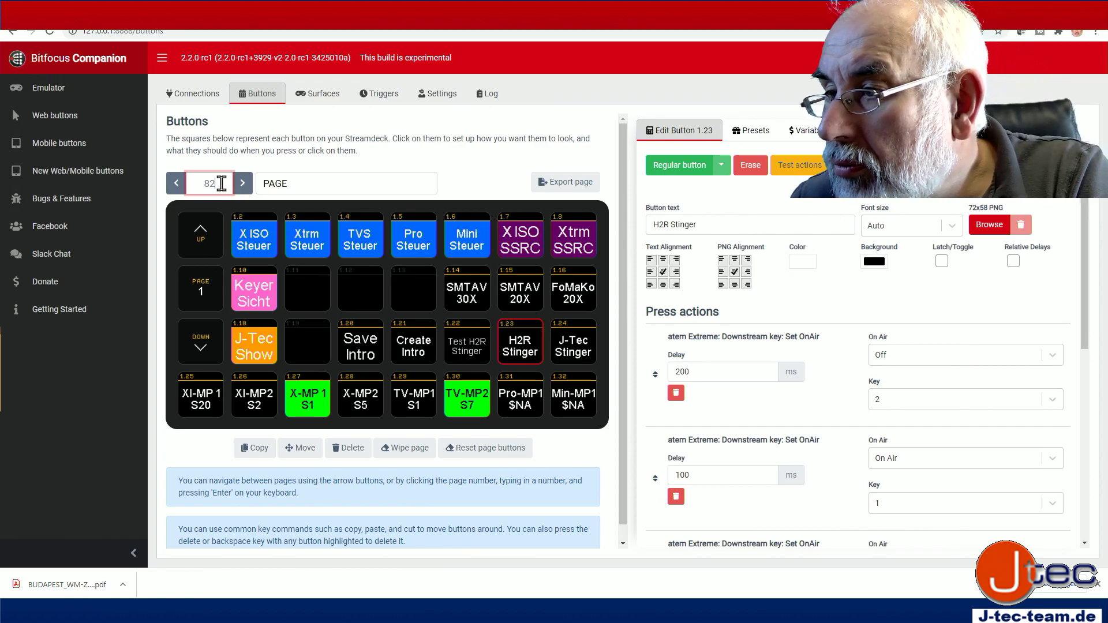
pyautogui.press('Return')
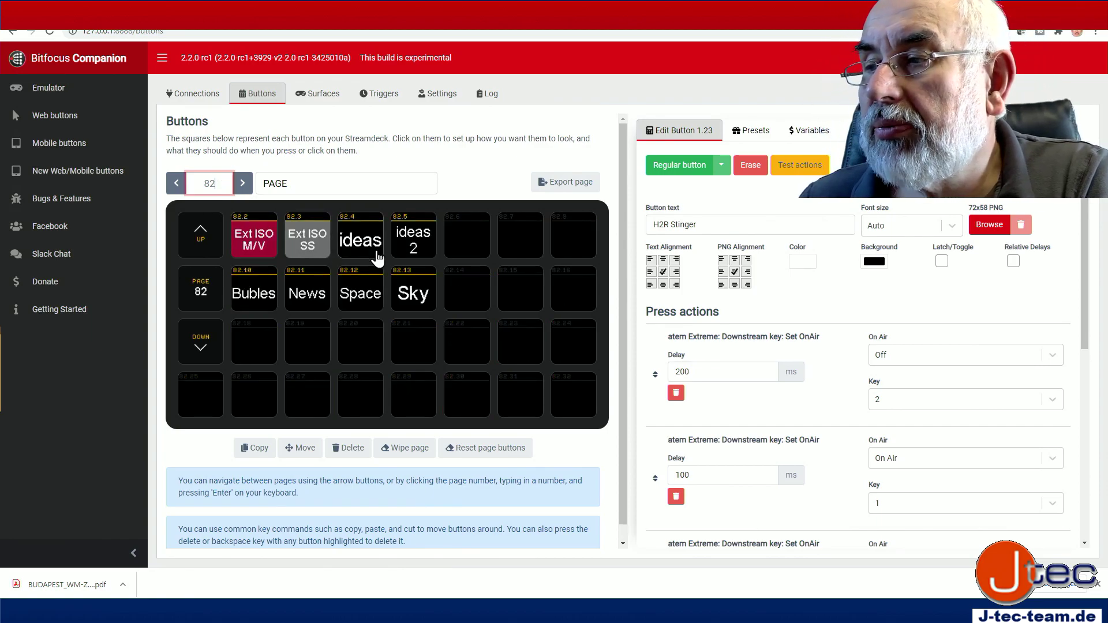
# - Open the ideas 2 button and examine its latch and unlatch actions, including the stinger clip, button-press and media player settings
pyautogui.click(414, 251)
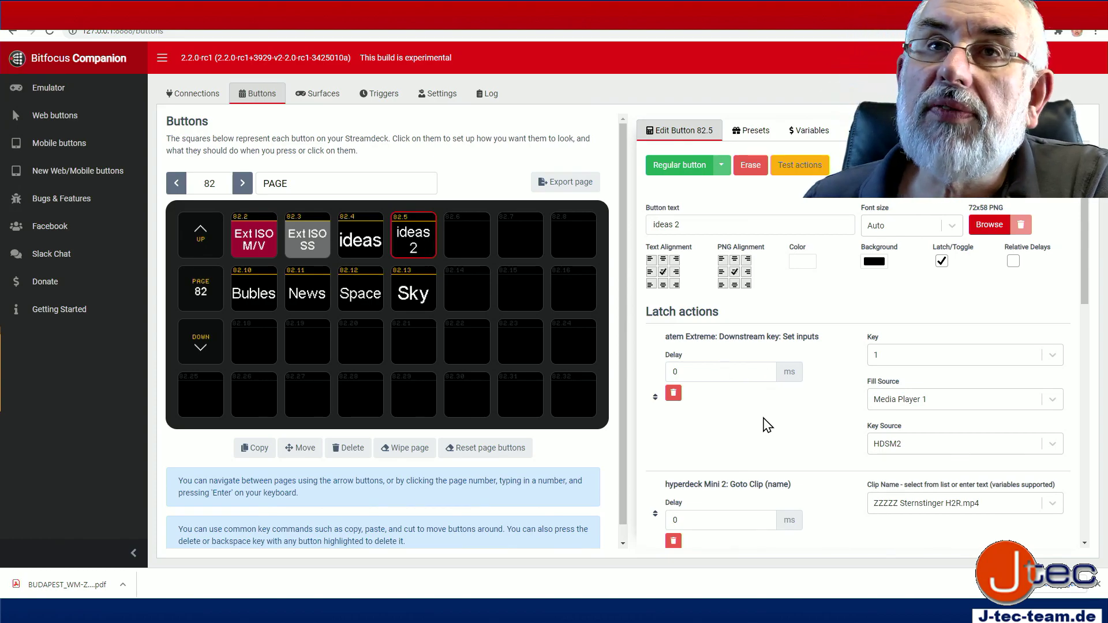
pyautogui.scroll(-3, 767, 426)
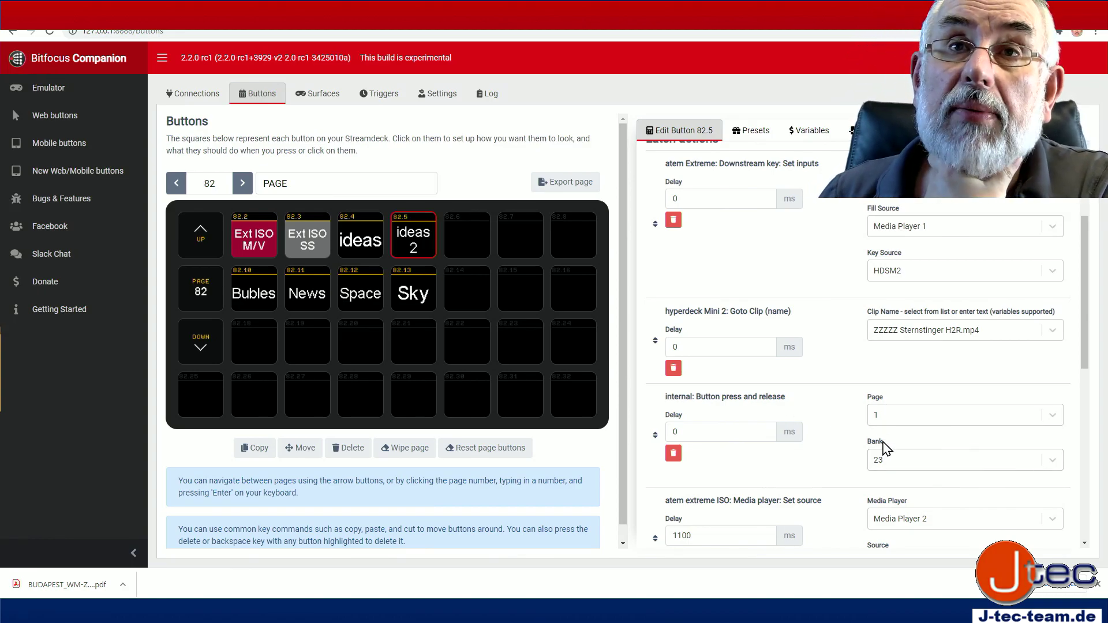
pyautogui.scroll(3, 810, 434)
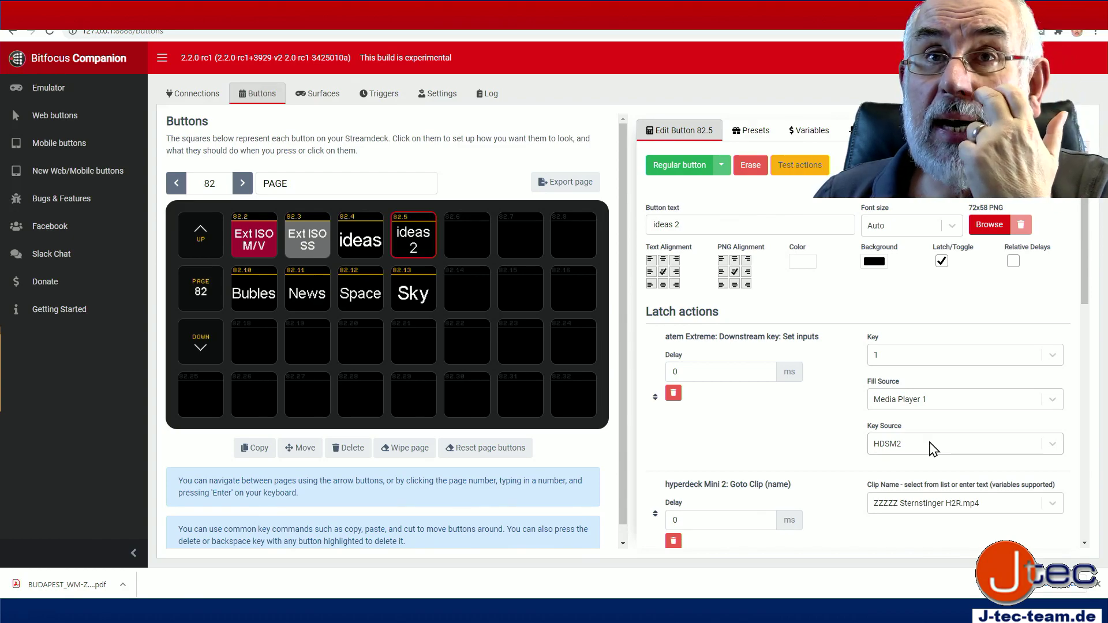
pyautogui.scroll(-2, 934, 448)
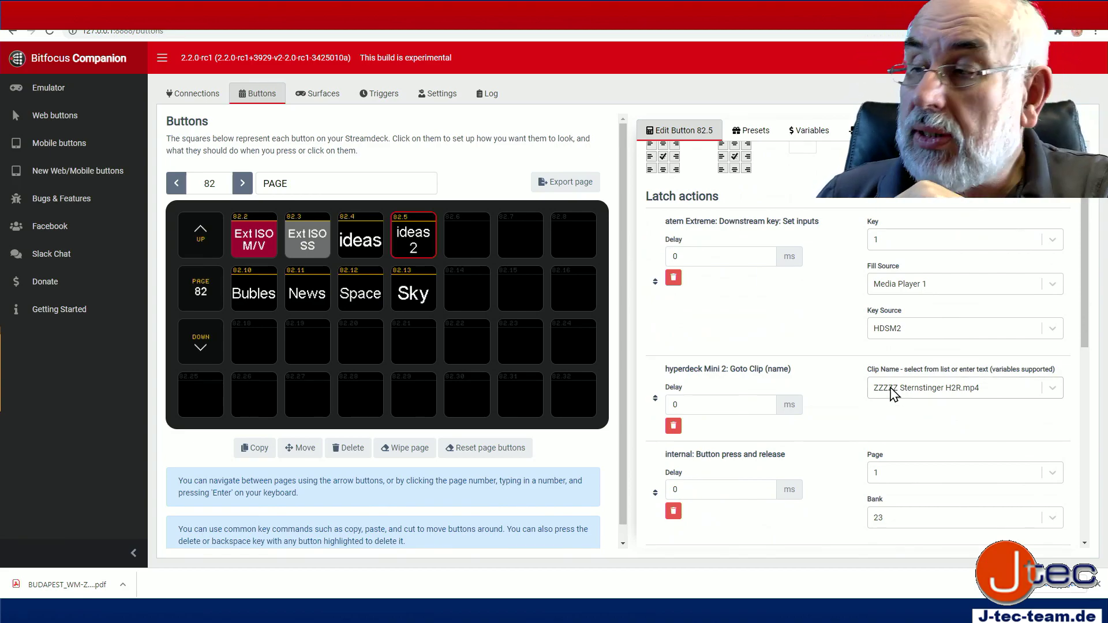
pyautogui.scroll(-4, 895, 394)
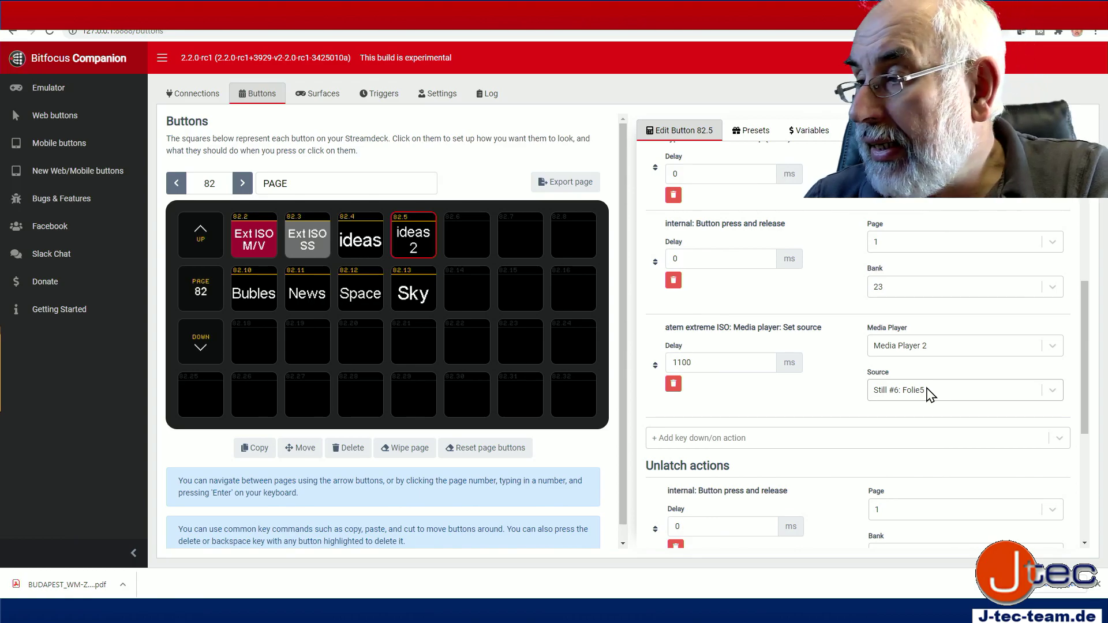
pyautogui.scroll(-4, 930, 346)
pyautogui.scroll(5, 816, 302)
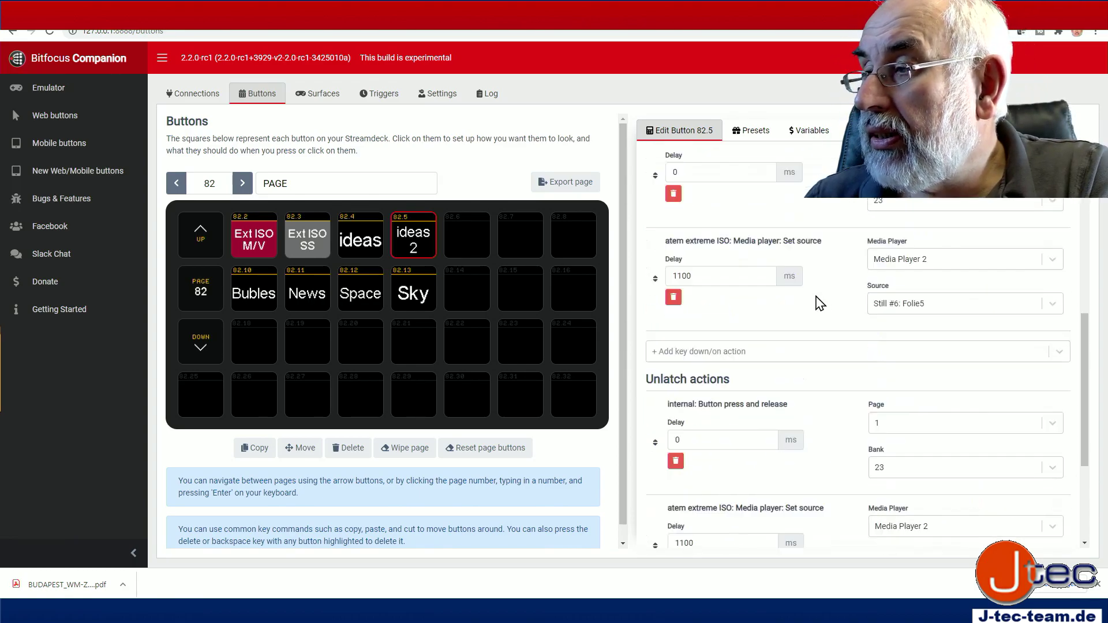
pyautogui.scroll(5, 820, 303)
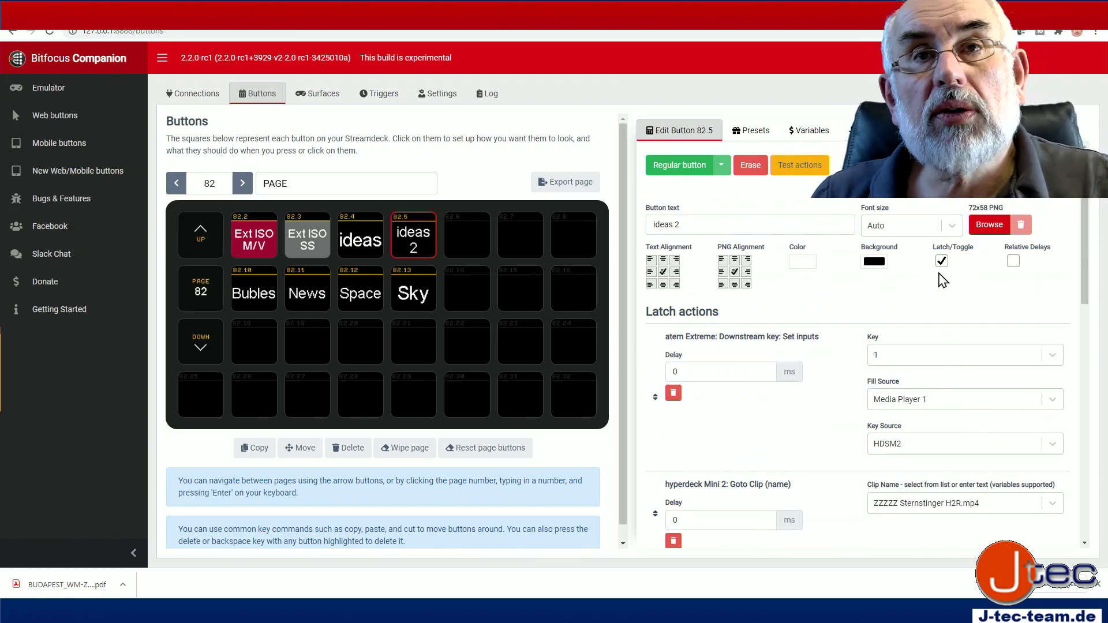
pyautogui.scroll(-8, 931, 294)
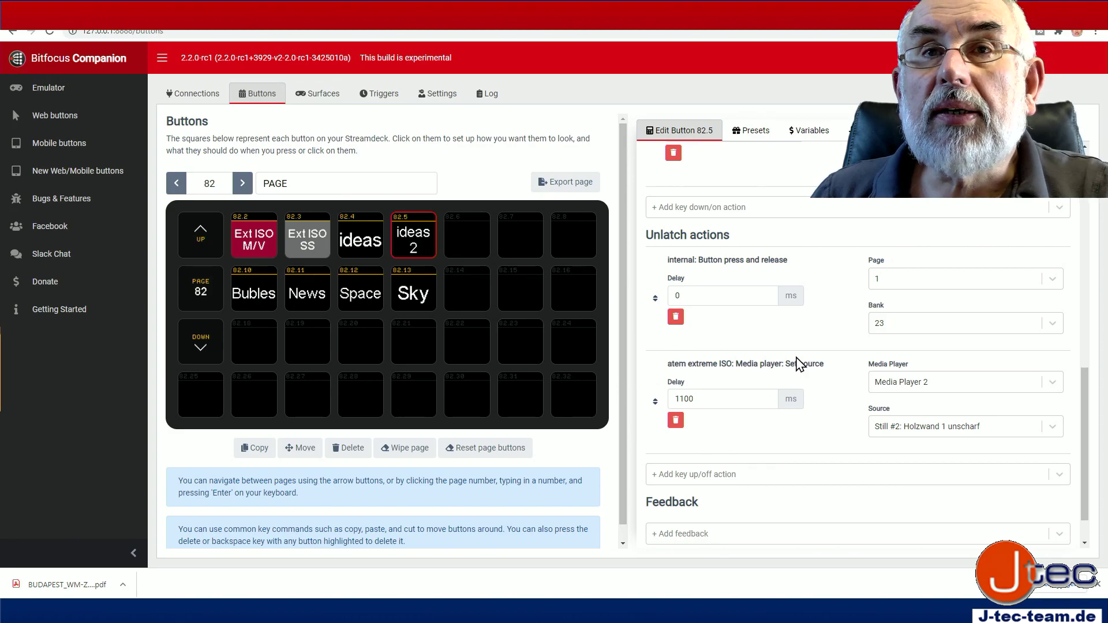
pyautogui.scroll(6, 799, 363)
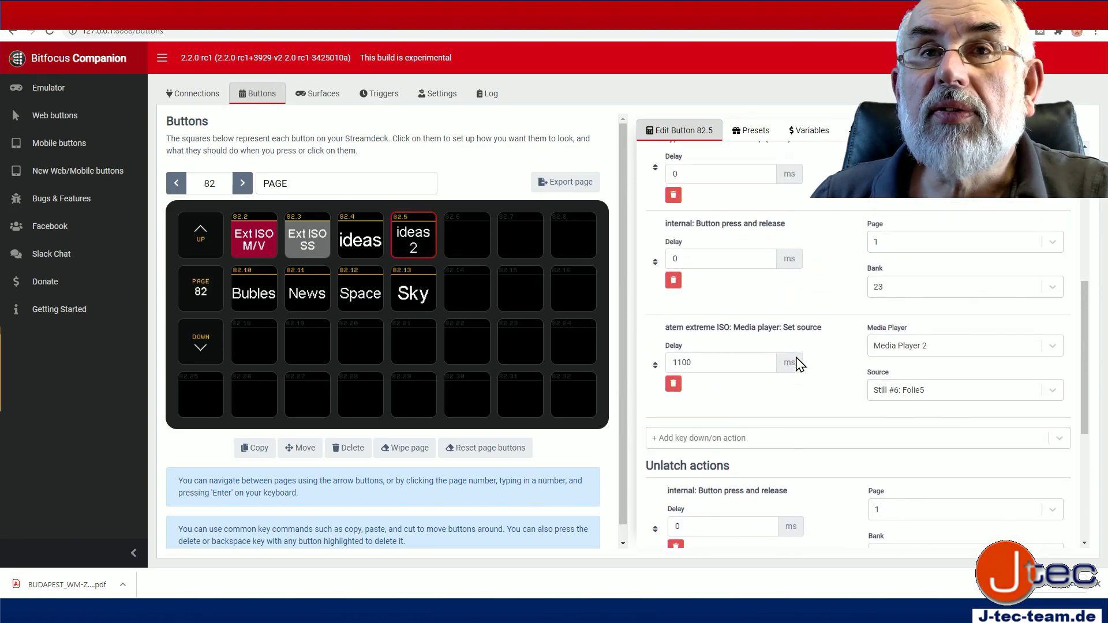
pyautogui.scroll(-4, 750, 346)
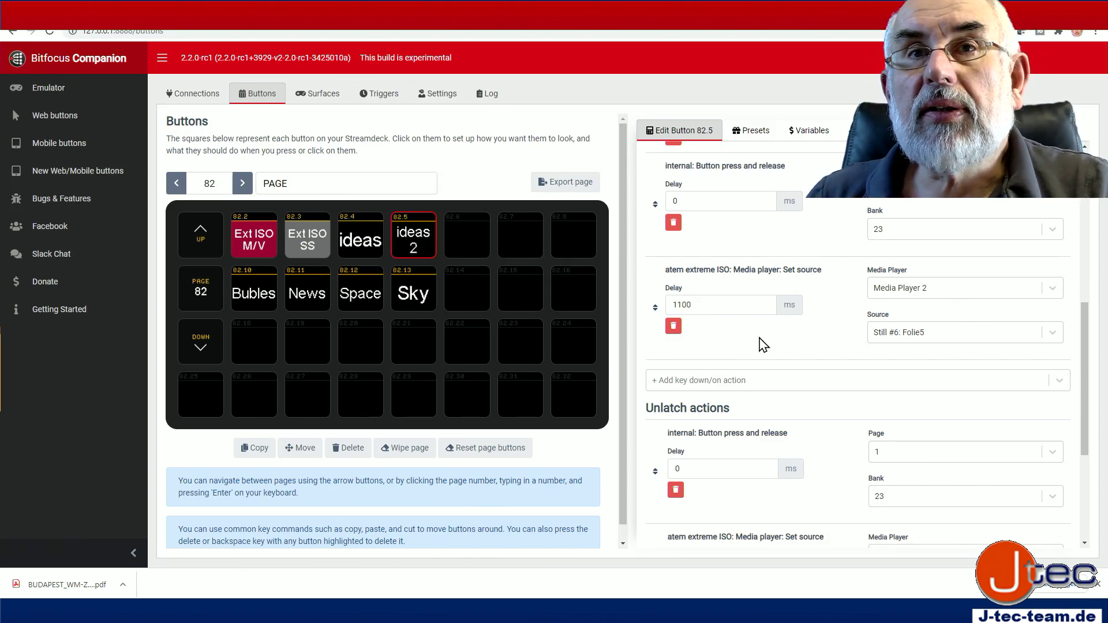
# - Open the Bubles button and examine its latch and unlatch actions, including the HyperDeck clips, preview input, playback and cut transition
pyautogui.click(246, 308)
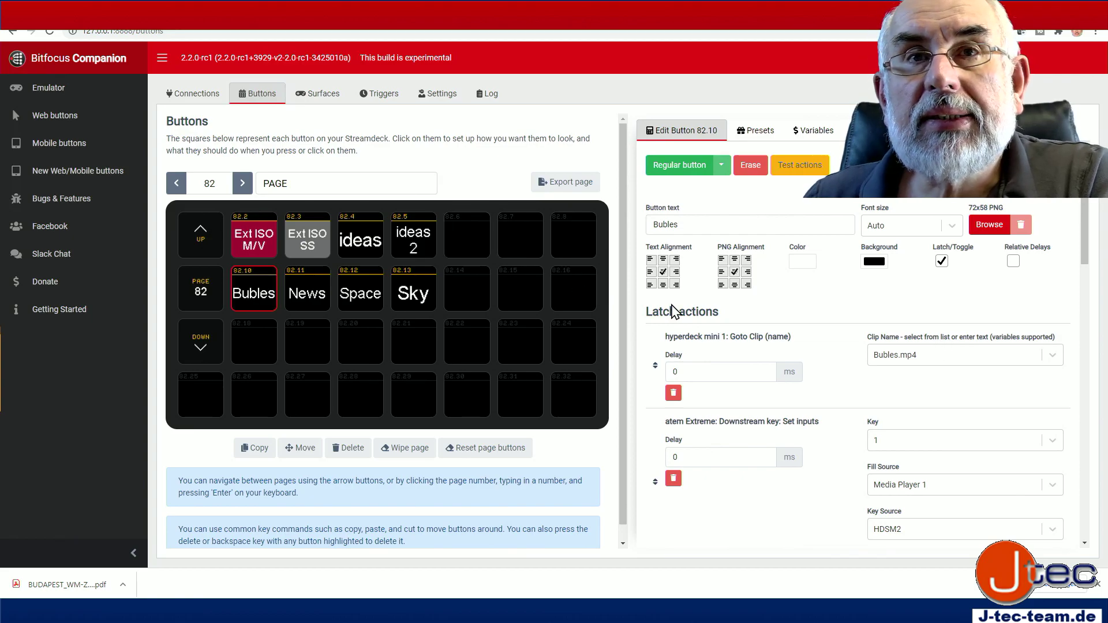
pyautogui.scroll(-3, 827, 353)
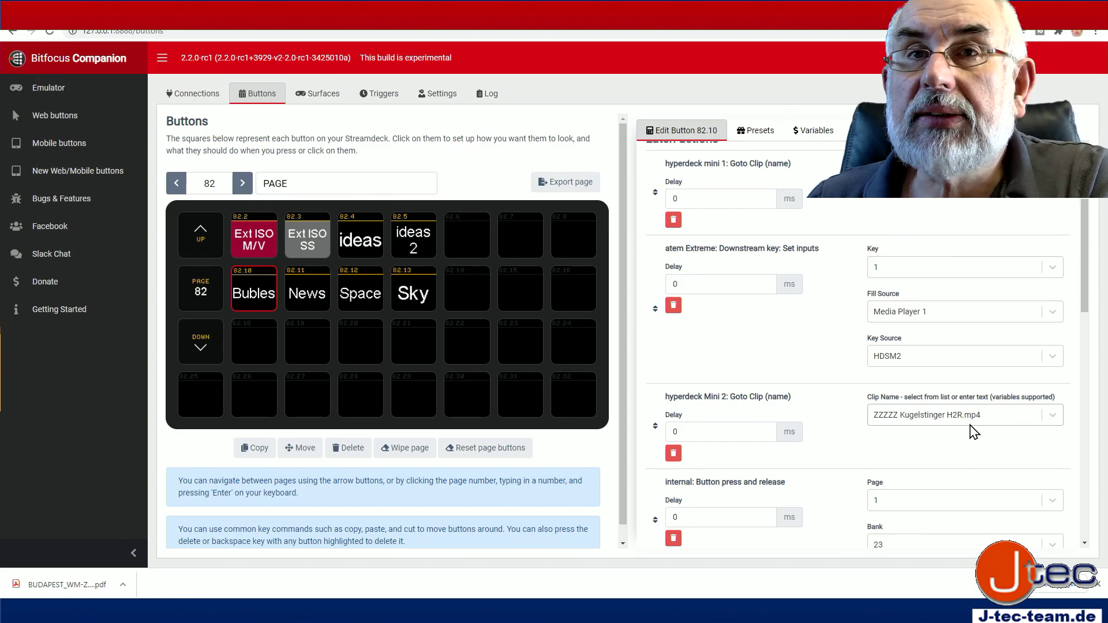
pyautogui.scroll(-4, 975, 431)
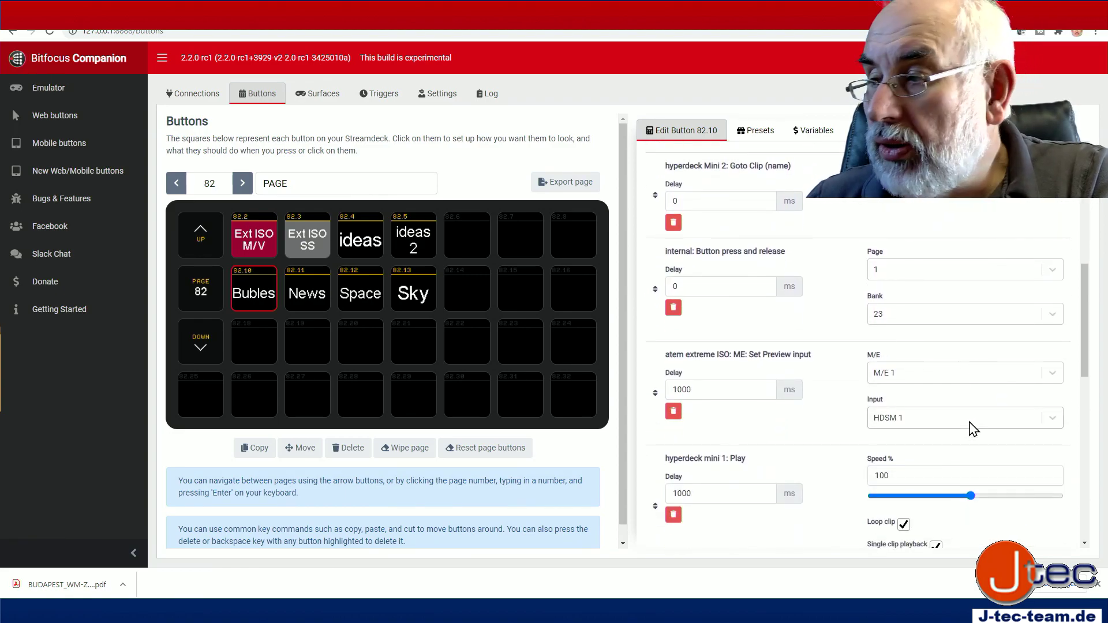
pyautogui.scroll(-3, 971, 427)
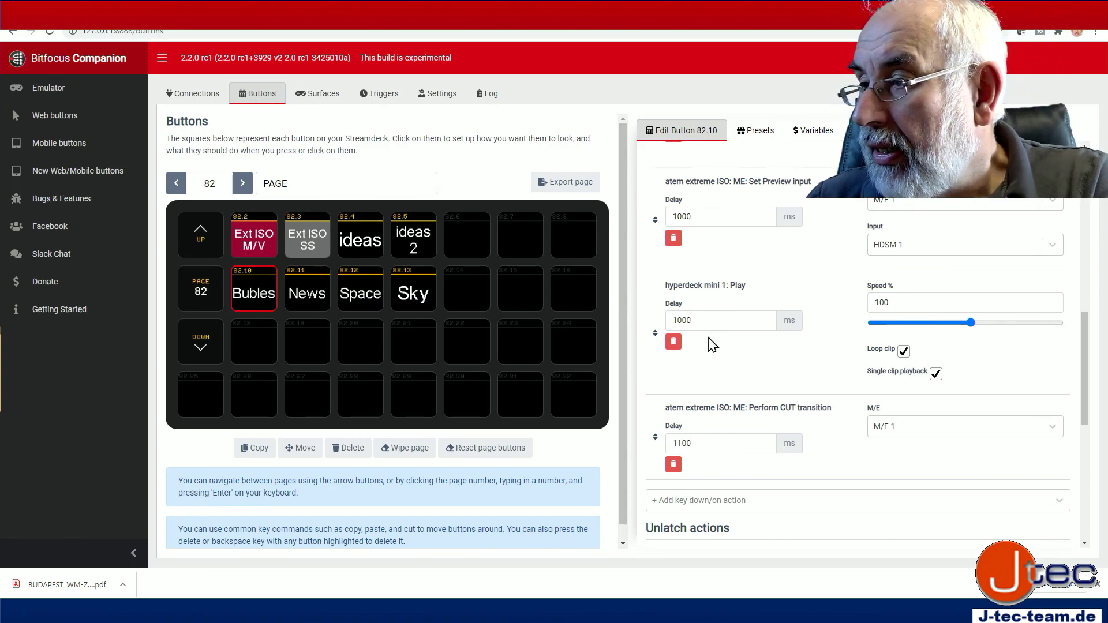
pyautogui.scroll(4, 742, 324)
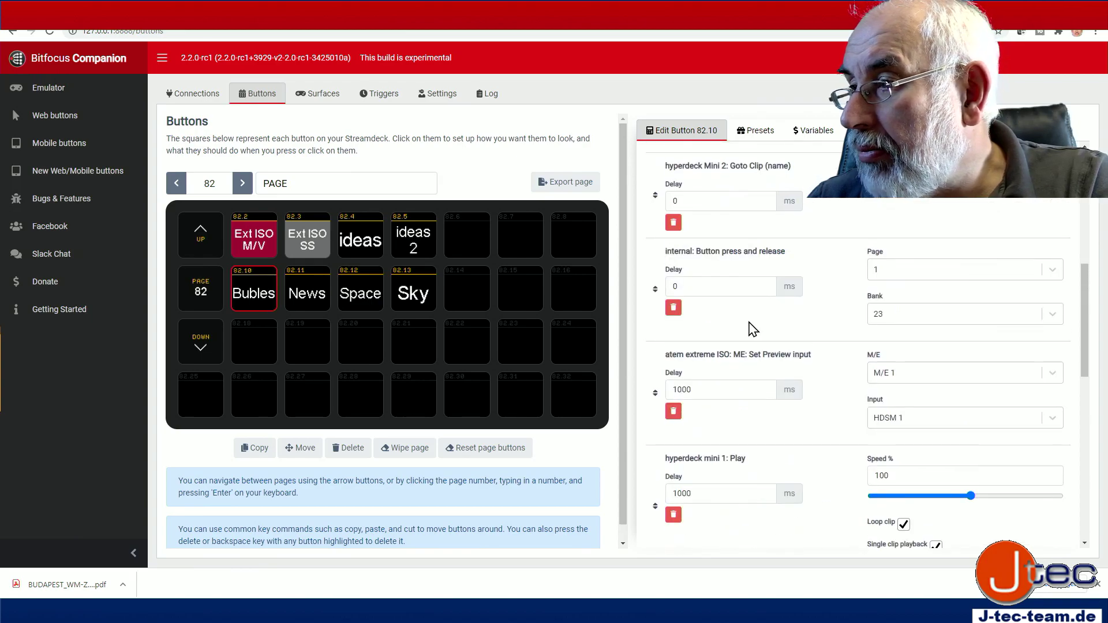
pyautogui.scroll(4, 797, 309)
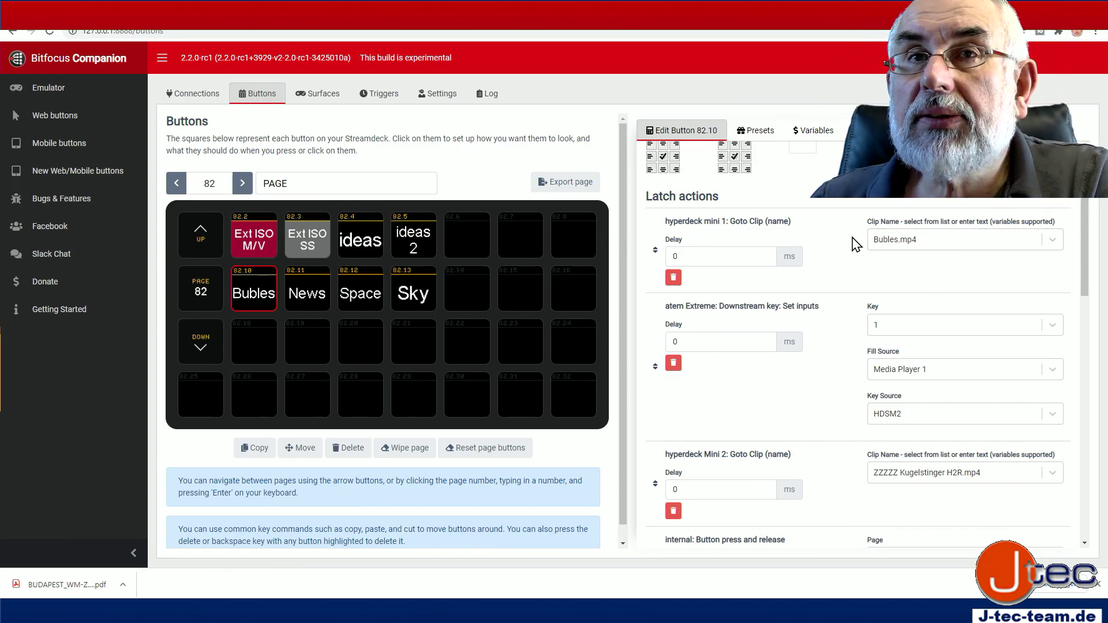
pyautogui.scroll(-10, 855, 245)
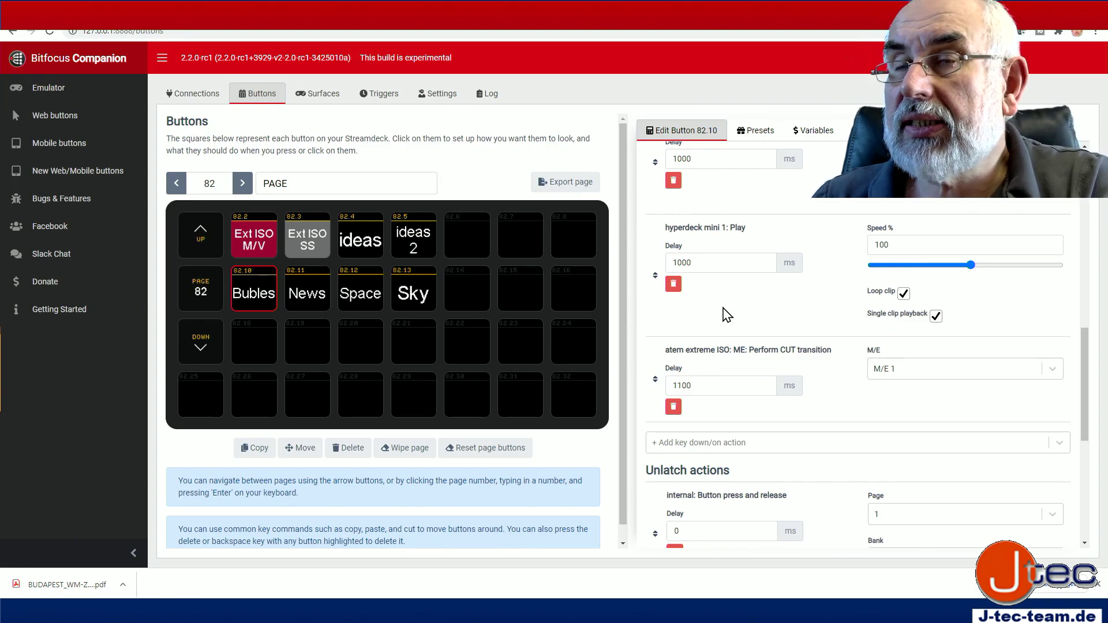
pyautogui.scroll(-2, 724, 309)
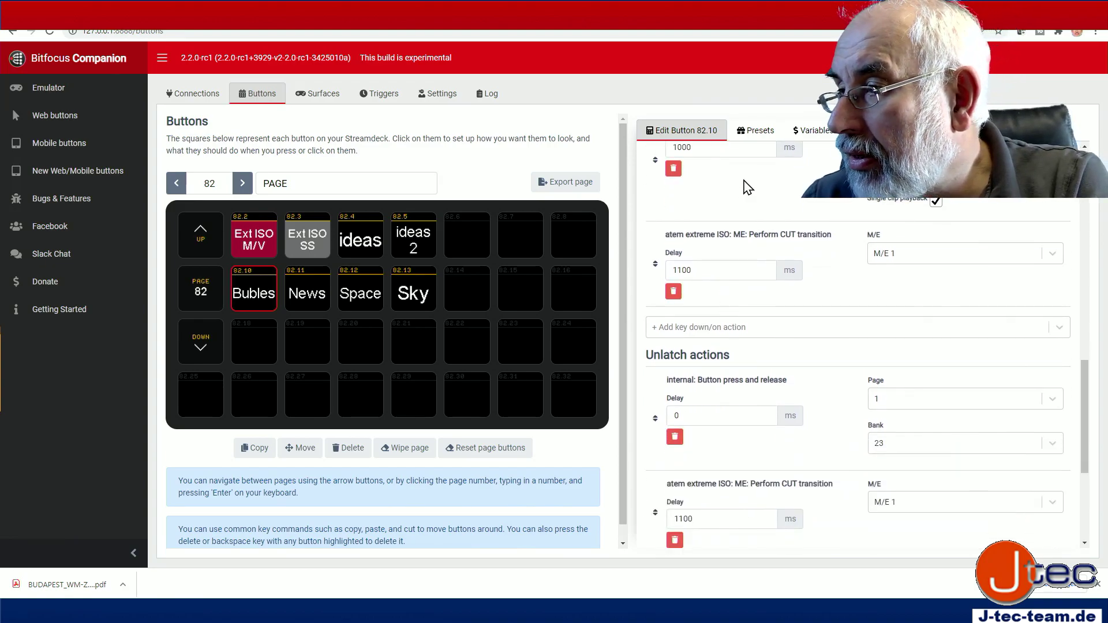
# - Review the Bubles button's playback and cut transition timing, plus its unlatch button press, cut transition and HyperDeck stop actions
pyautogui.scroll(10, 747, 188)
pyautogui.scroll(-10, 836, 313)
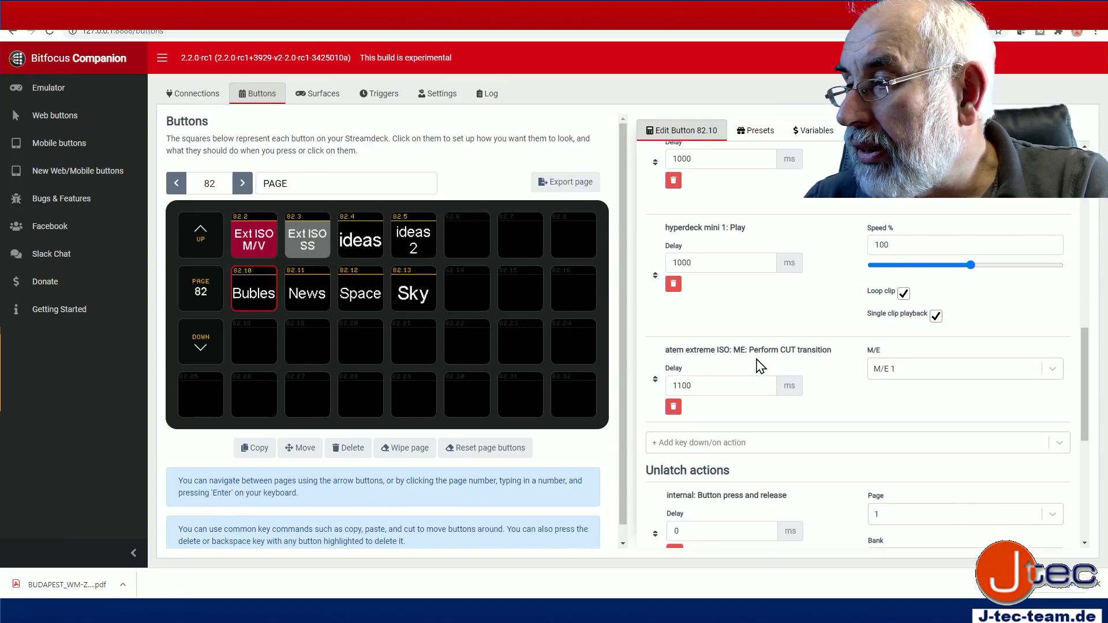
pyautogui.scroll(-1, 808, 355)
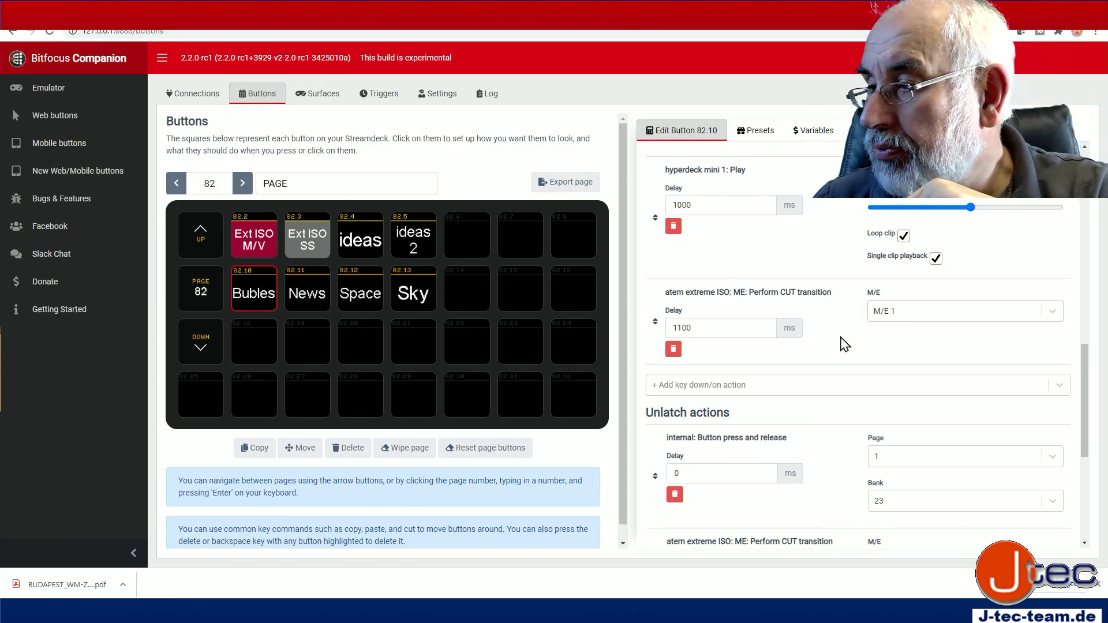
pyautogui.scroll(-3, 709, 452)
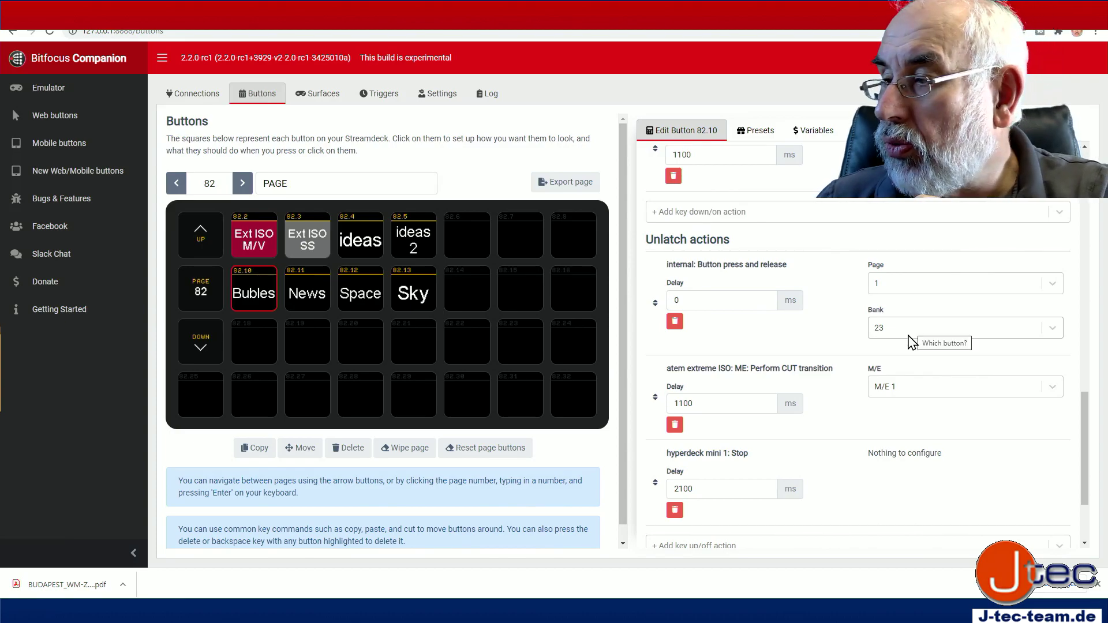
pyautogui.scroll(-2, 909, 341)
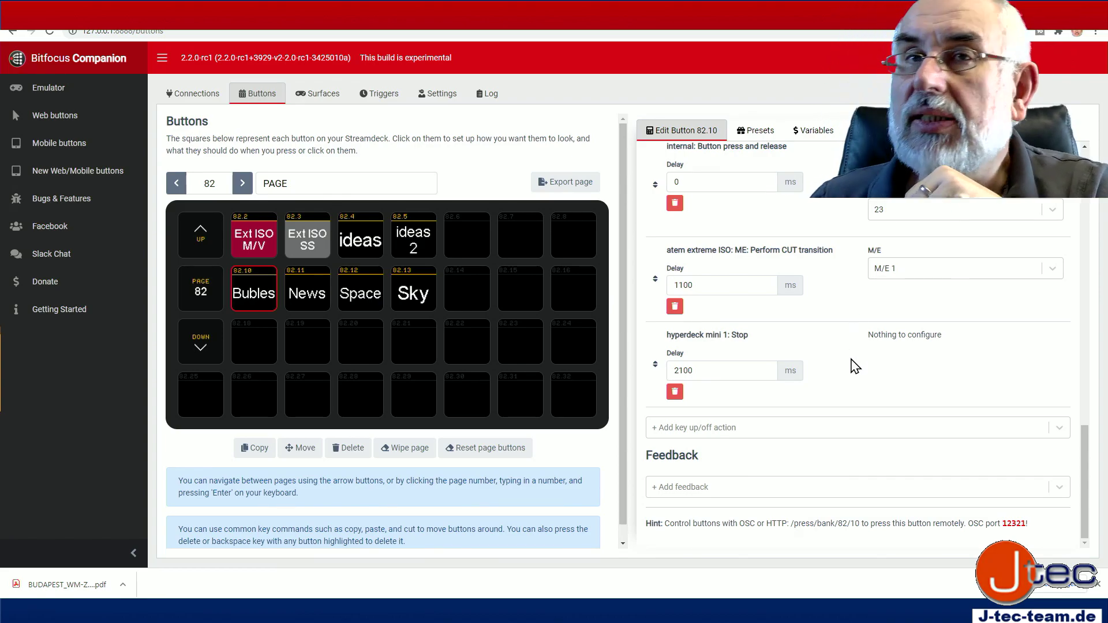
pyautogui.scroll(15, 855, 366)
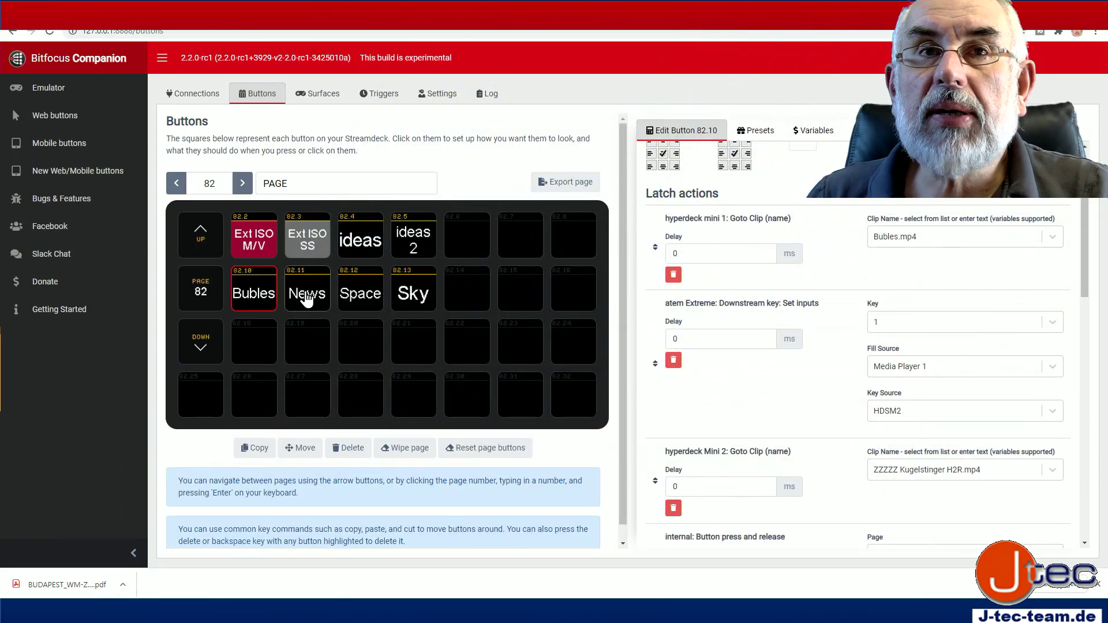
# - Open the News button and examine its latch actions, including the HyperDeck clips, downstream key inputs, preview input, playback and cut transition
pyautogui.click(307, 298)
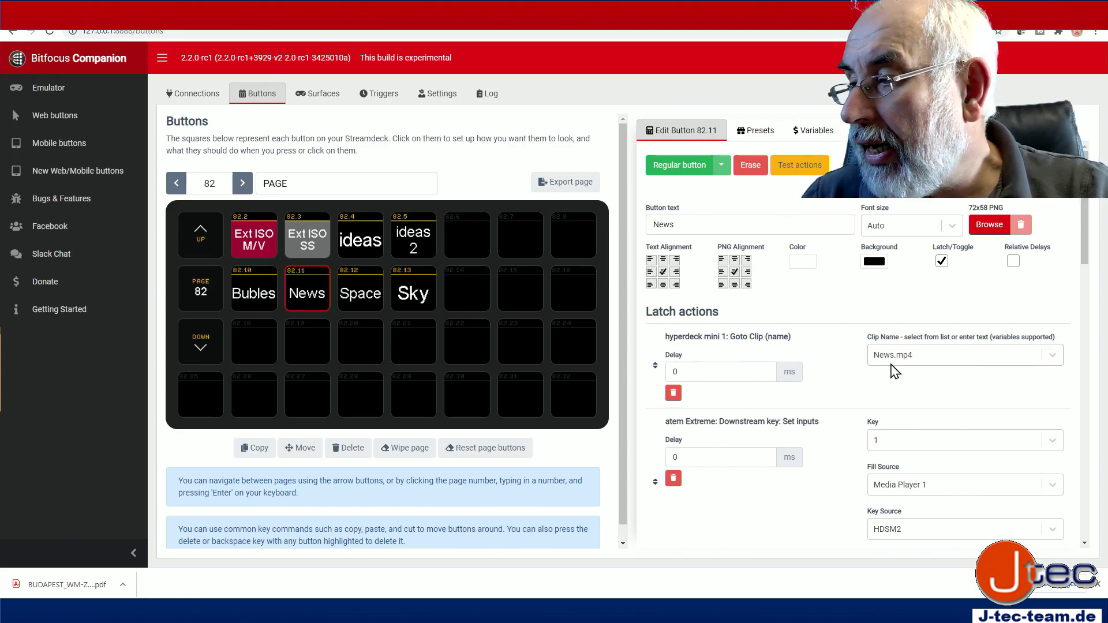
pyautogui.scroll(-4, 895, 371)
pyautogui.scroll(-5, 895, 379)
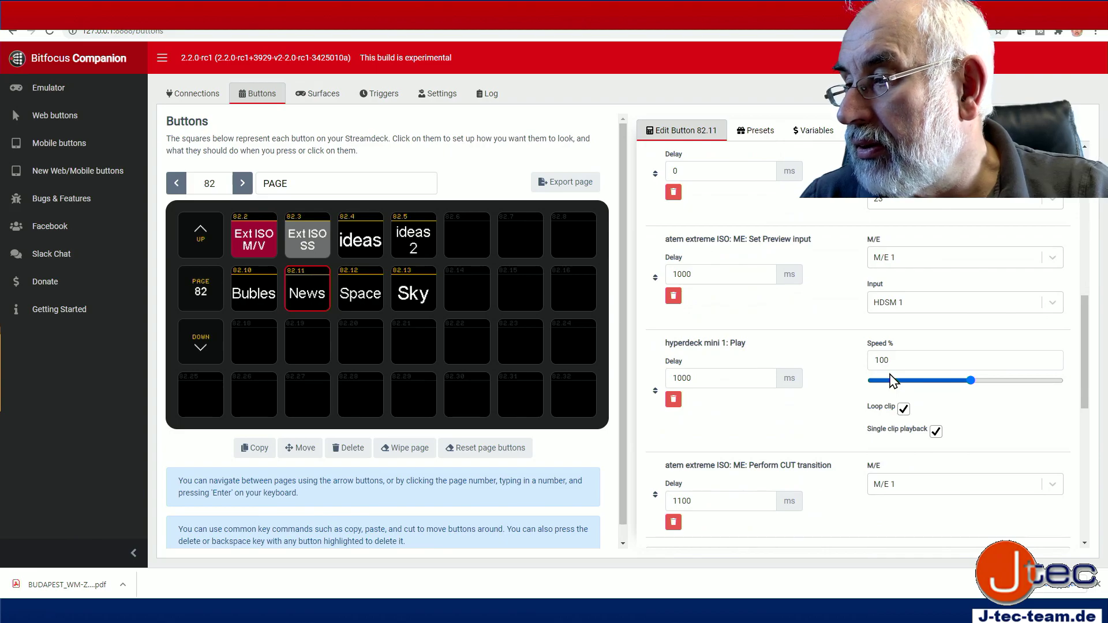
pyautogui.scroll(-3, 894, 381)
pyautogui.scroll(1, 894, 381)
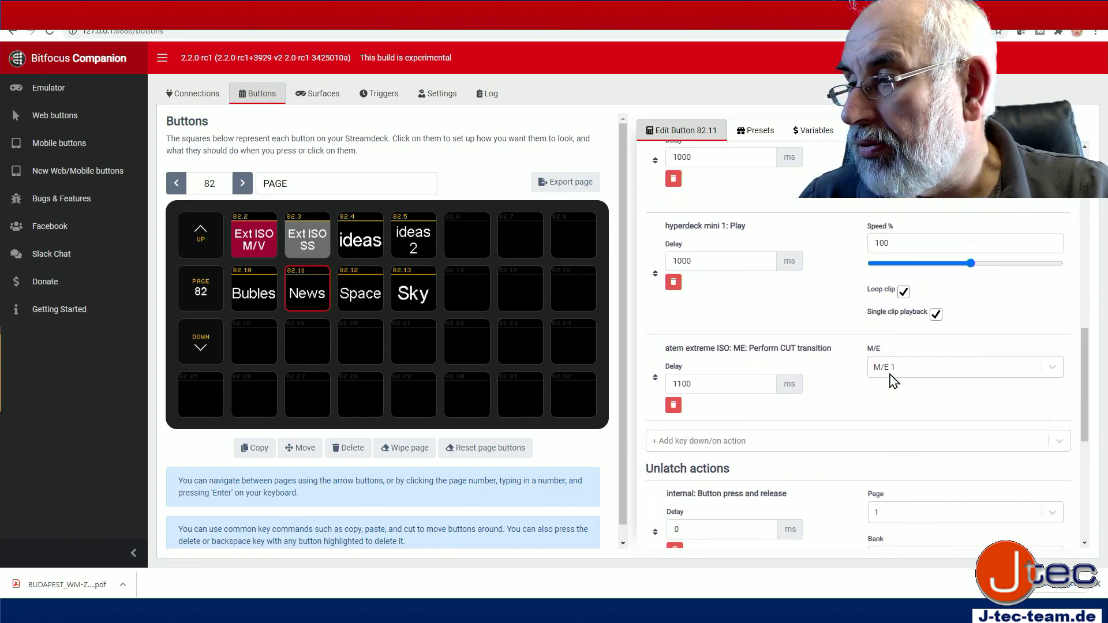
pyautogui.scroll(8, 893, 381)
pyautogui.scroll(1, 872, 311)
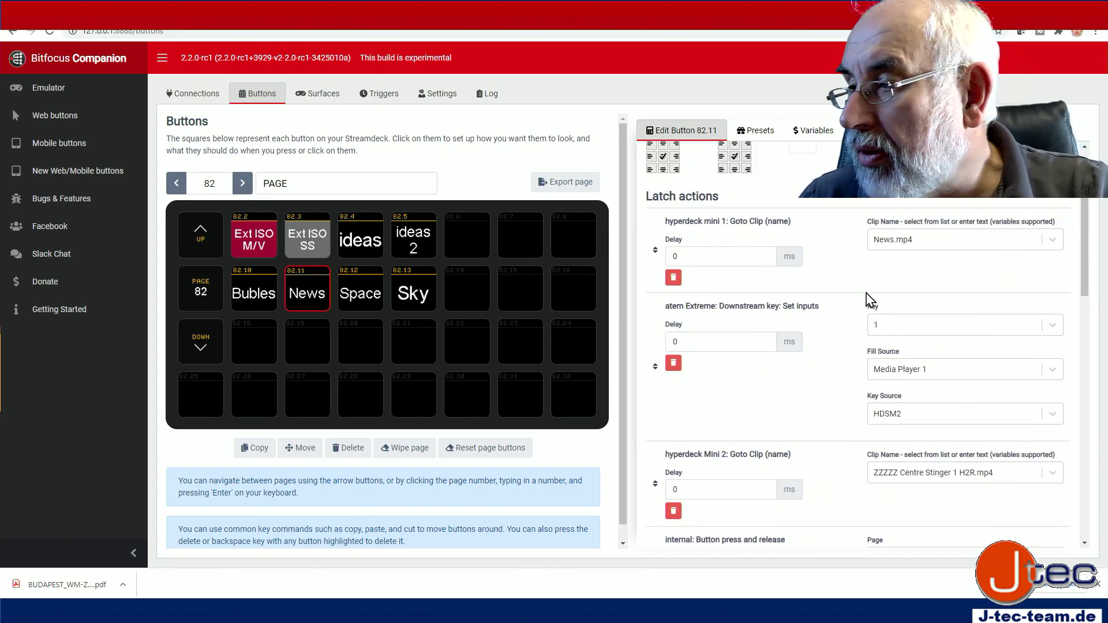